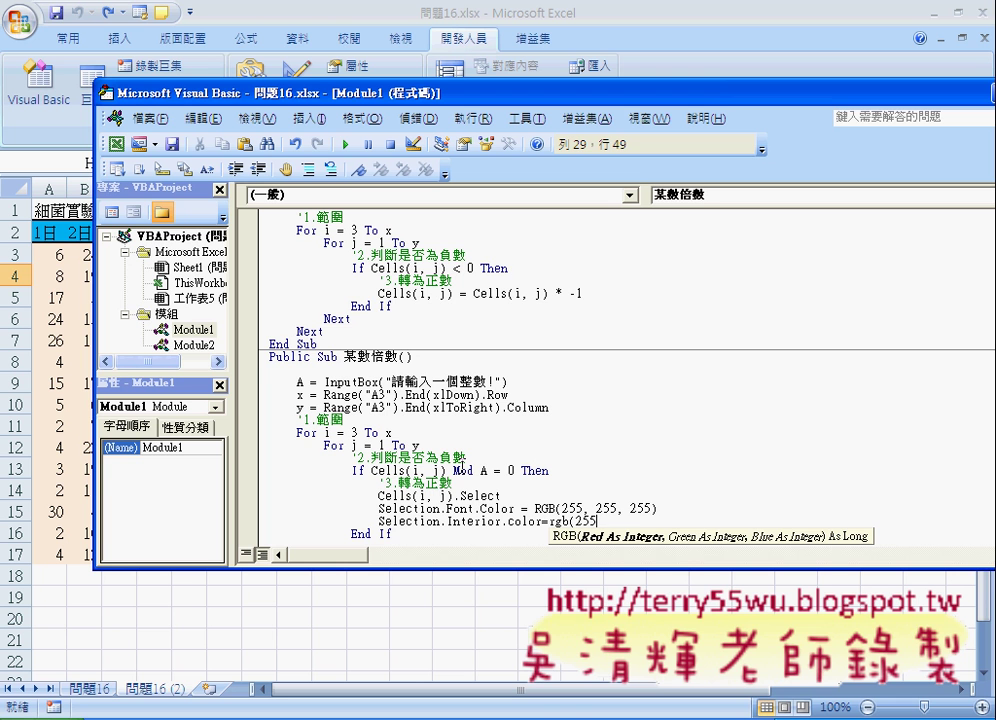
Step: Complete the fill line as Selection.Interior.Color = RGB(255, 0, 0)
text(, )
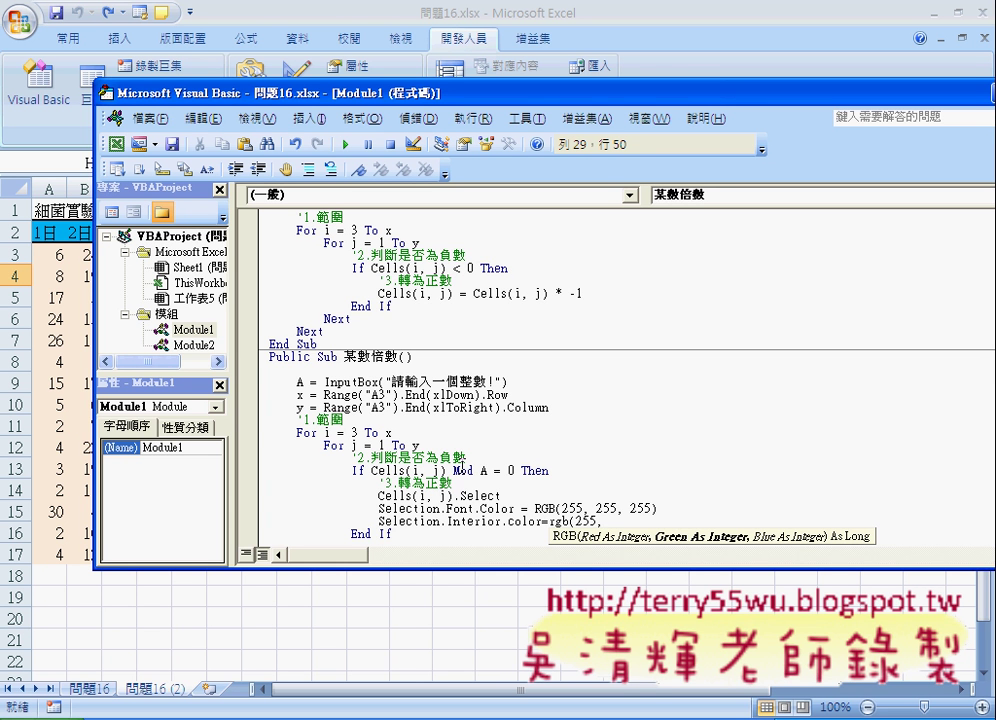
text(0, )
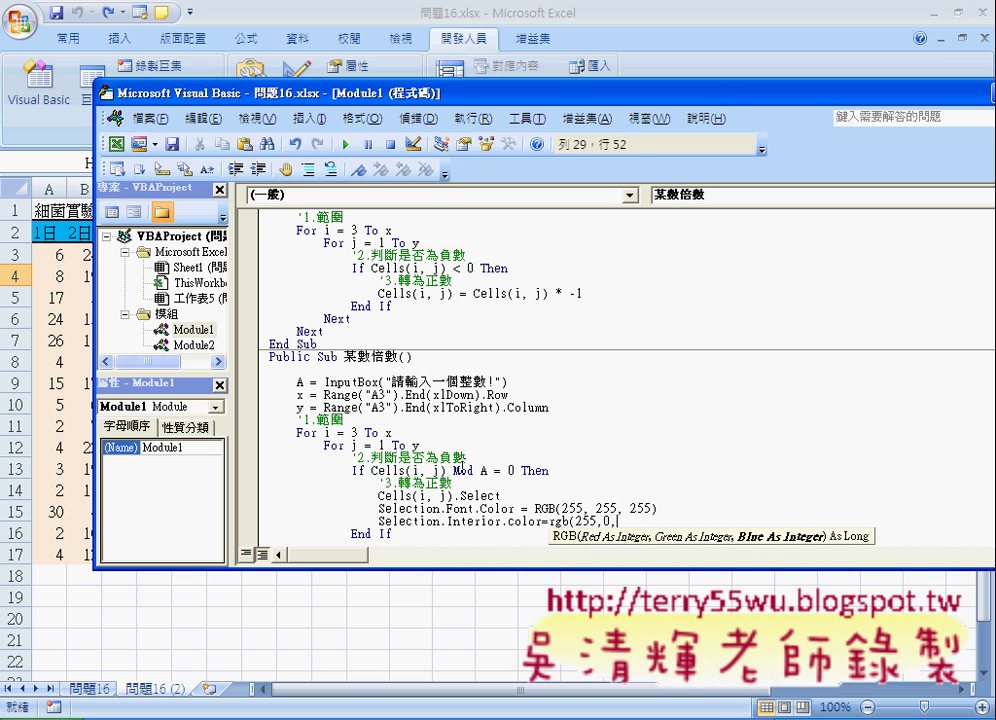
text(0)
text())
key(Down)
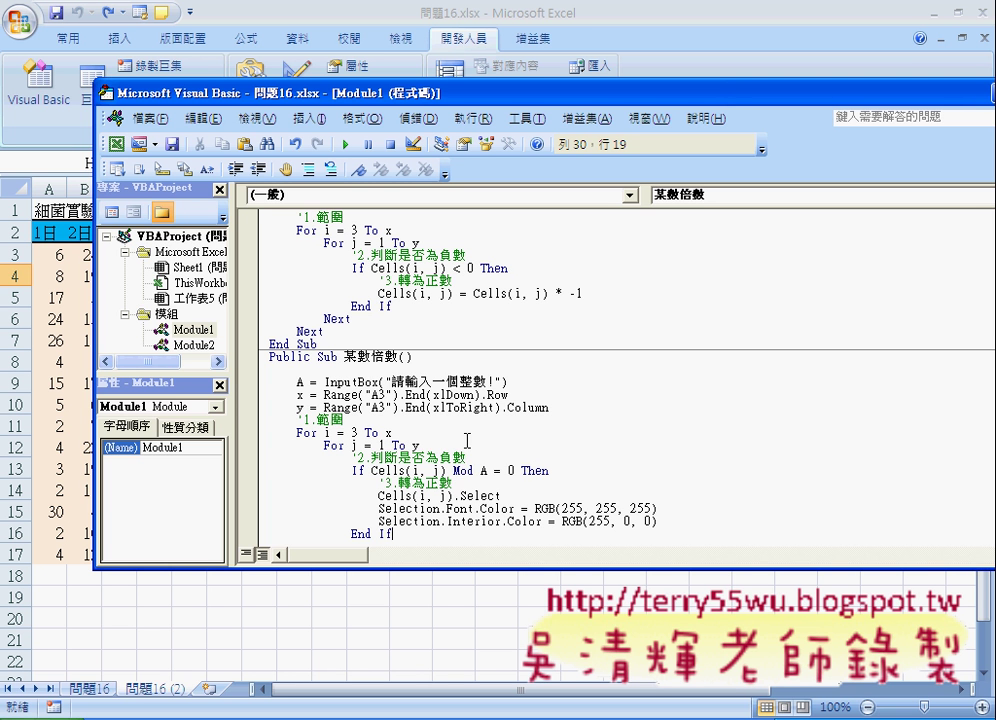
click(480, 495)
click(485, 508)
Step: Highlight the comment and three formatting lines, and shift the code window to show the sheet
drag(476, 520, 303, 484)
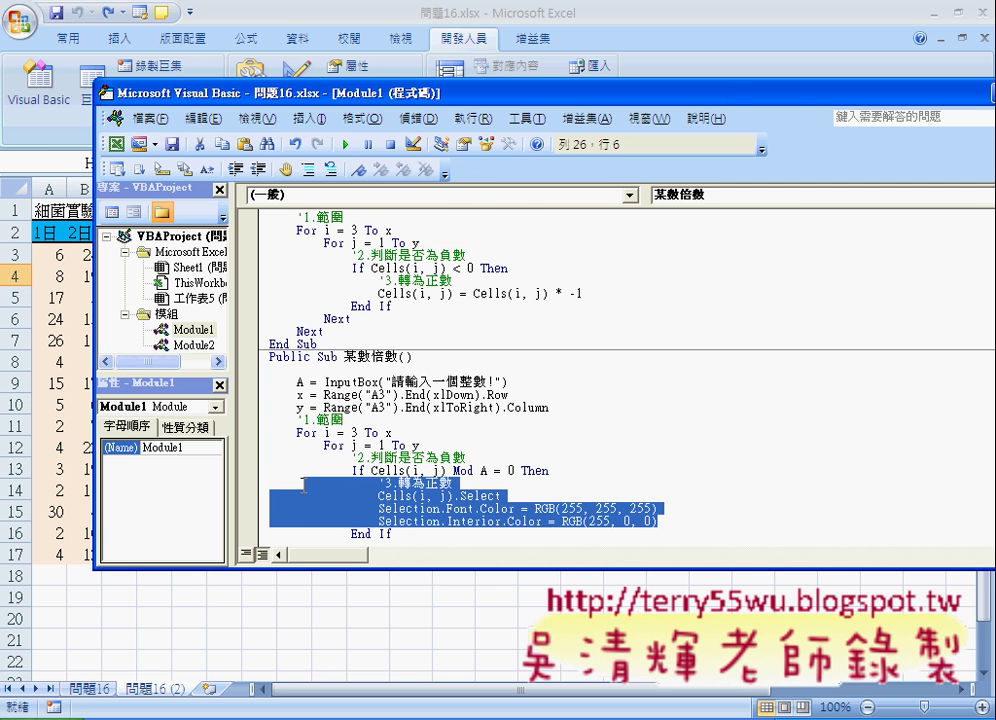
mouse_move(385, 95)
mouse_down()
mouse_move(577, 104)
mouse_move(668, 124)
mouse_up()
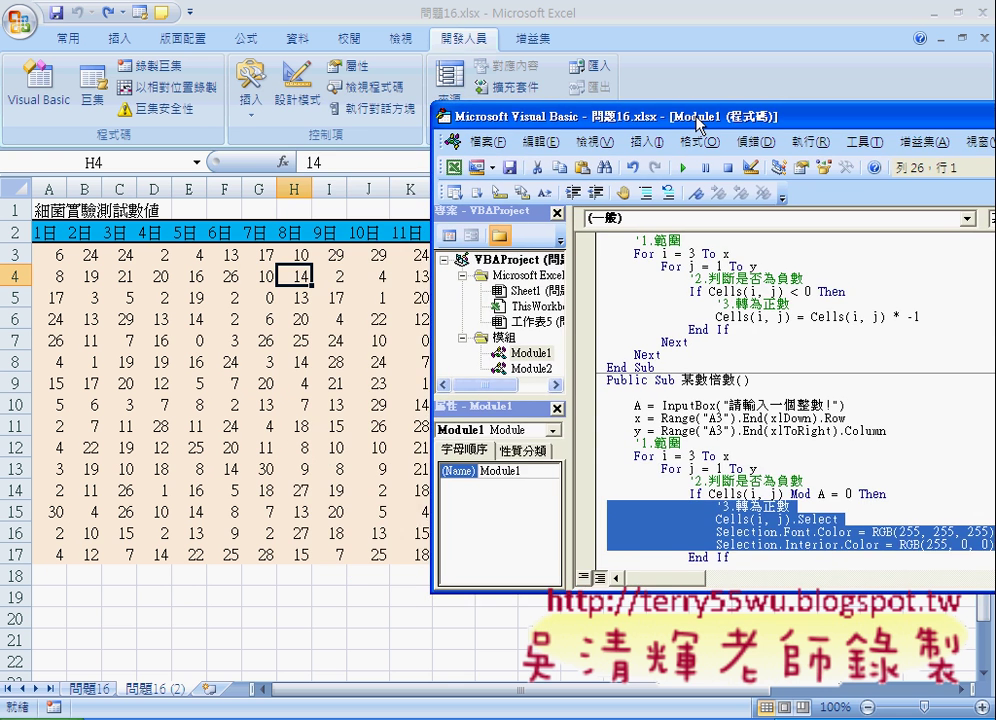
drag(668, 124, 501, 109)
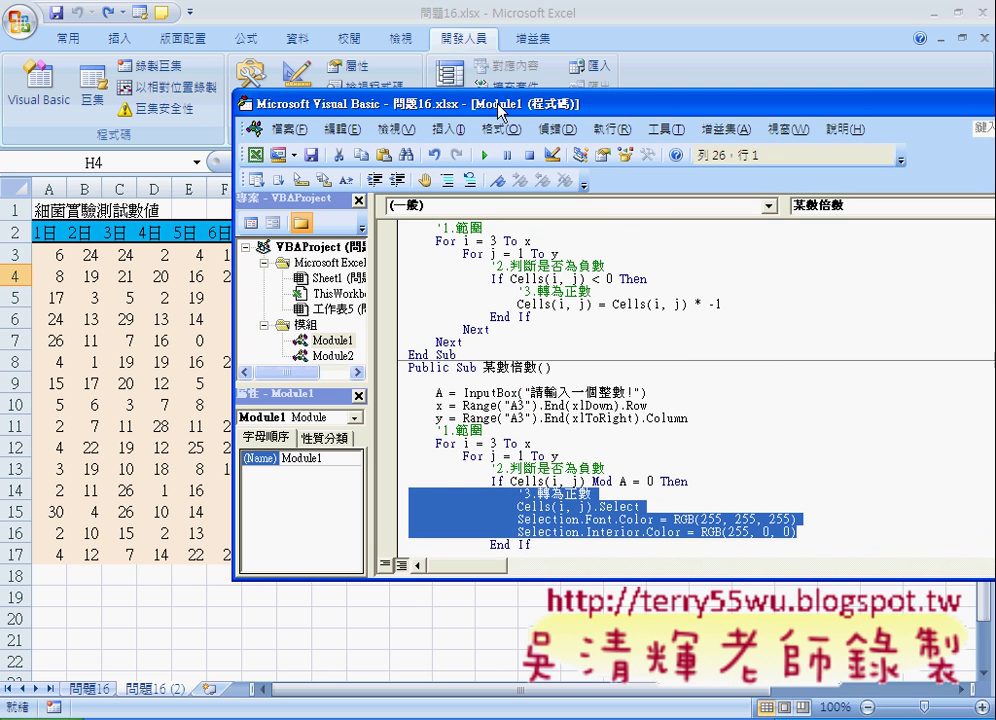
Step: Step into the multiples macro and enter 7 as the input integer
click(520, 405)
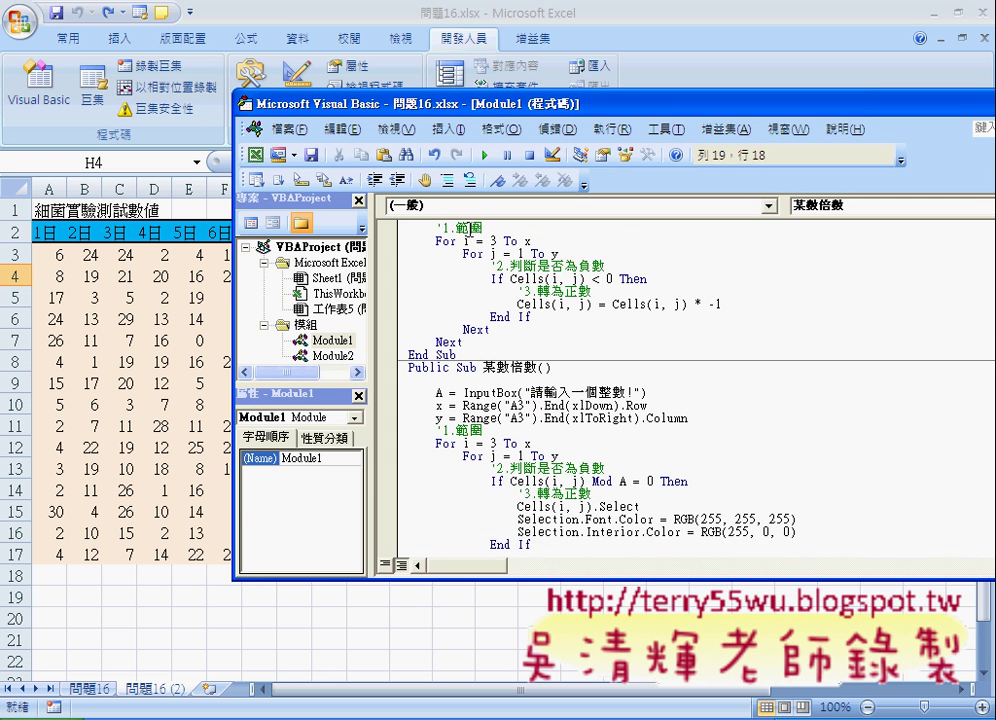
key(F8)
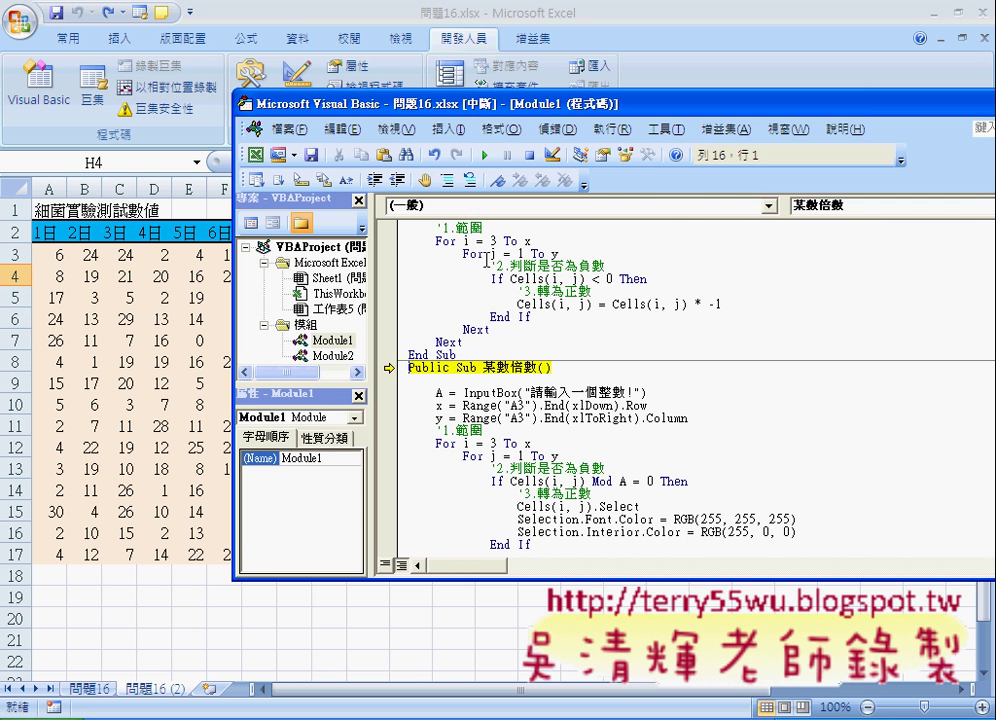
key(F8)
key(F8)
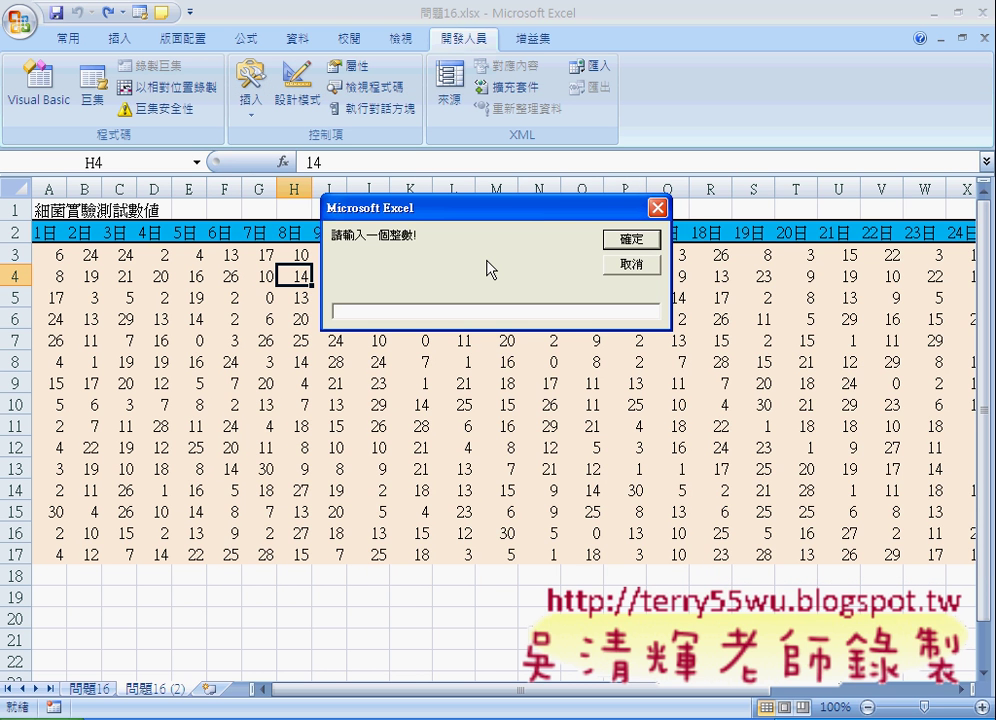
text(7)
click(621, 242)
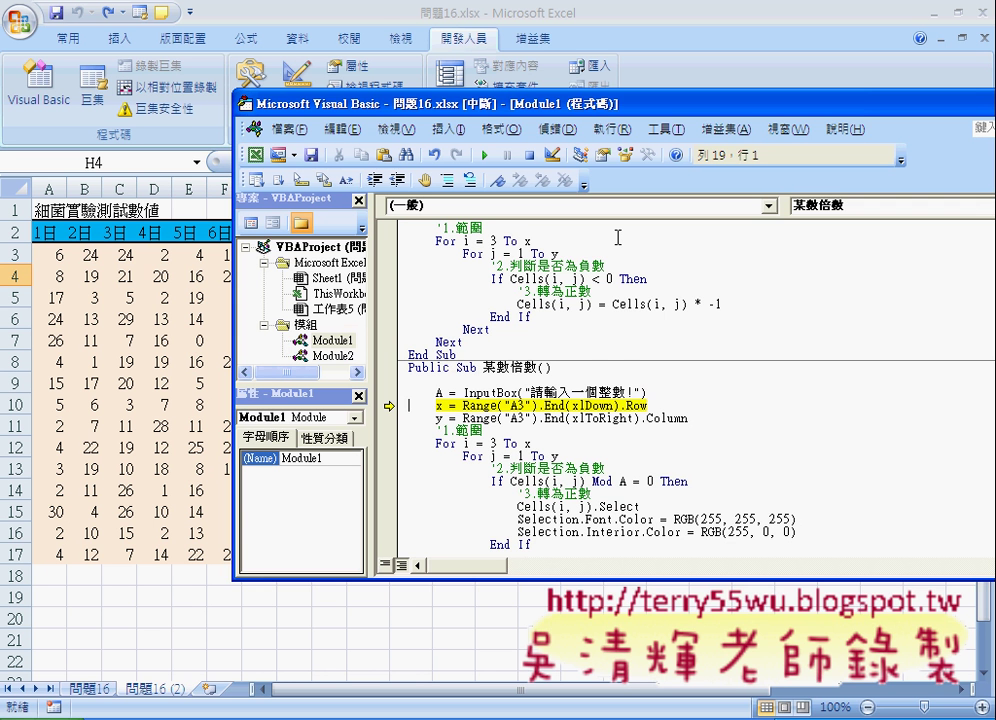
Step: Run on, break into the loop, and step through to the multiple test
key(F5)
key(ctrl+Break)
key(F8)
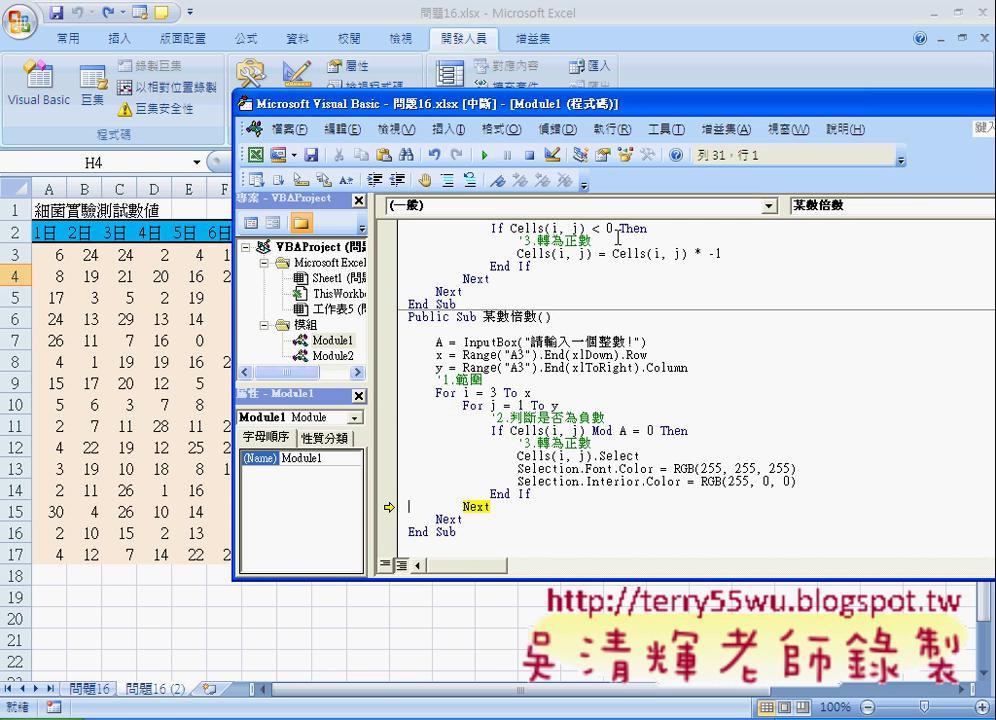
key(F8)
key(F8)
key(F8)
key(F8)
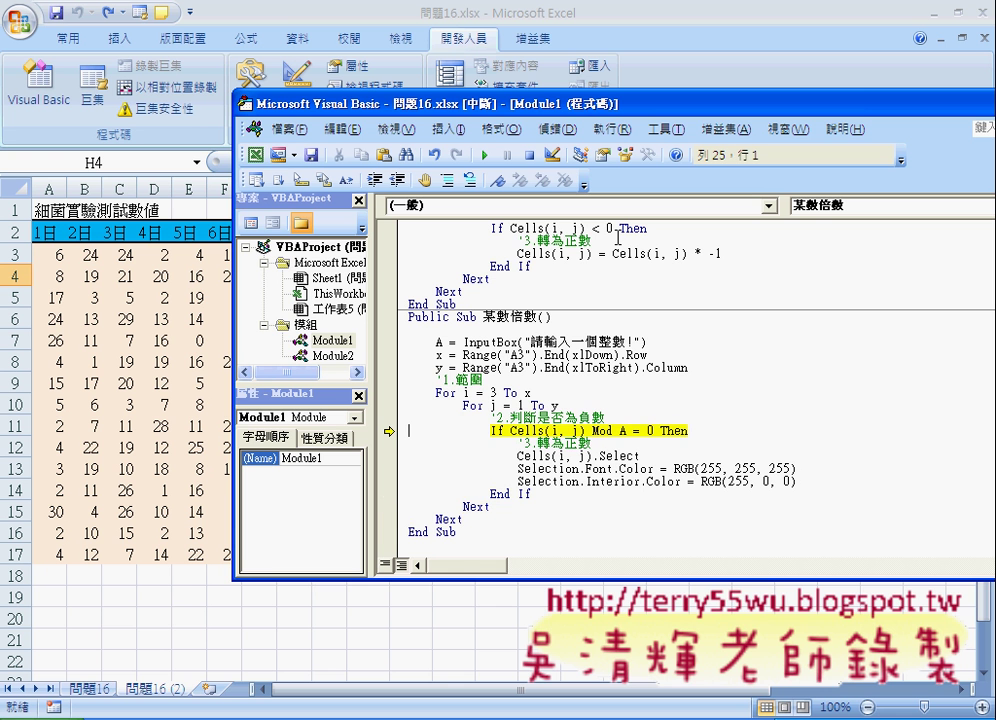
key(F8)
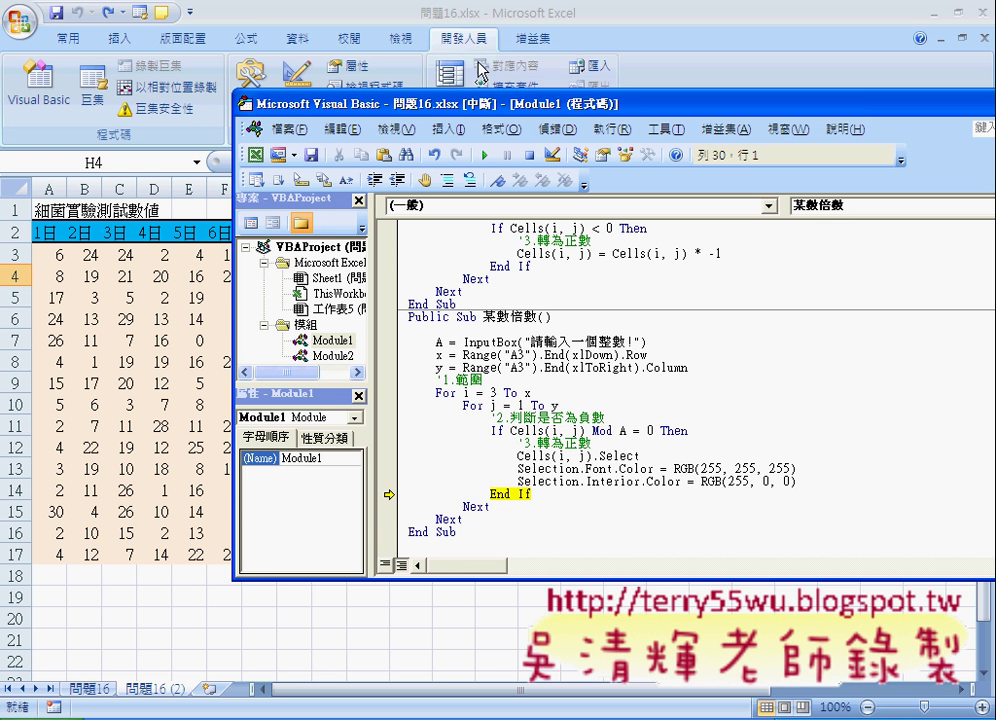
mouse_move(493, 110)
mouse_down()
mouse_move(753, 130)
mouse_move(789, 118)
mouse_up()
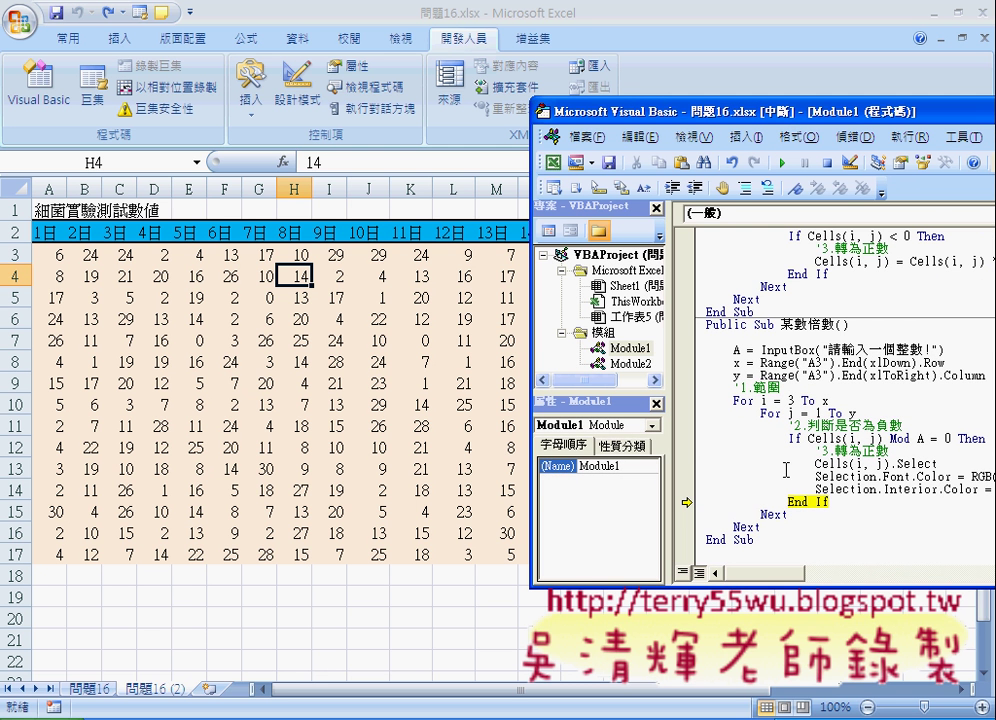
Step: Set a breakpoint on Cells(i, j).Select, run to it, and step until M3 turns red with white font
click(682, 464)
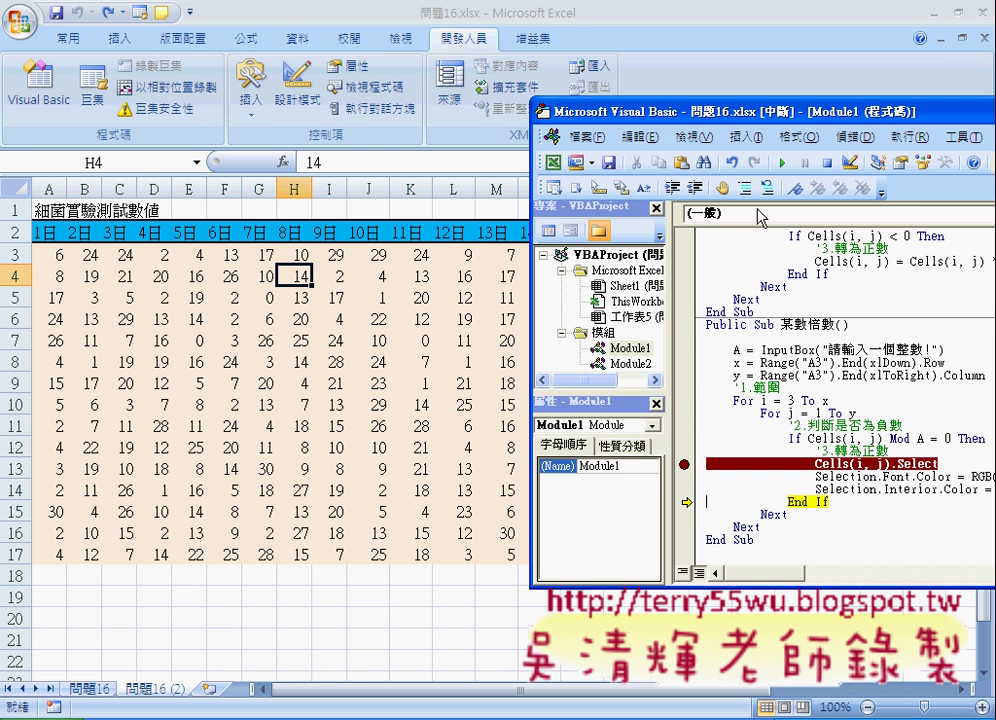
click(781, 163)
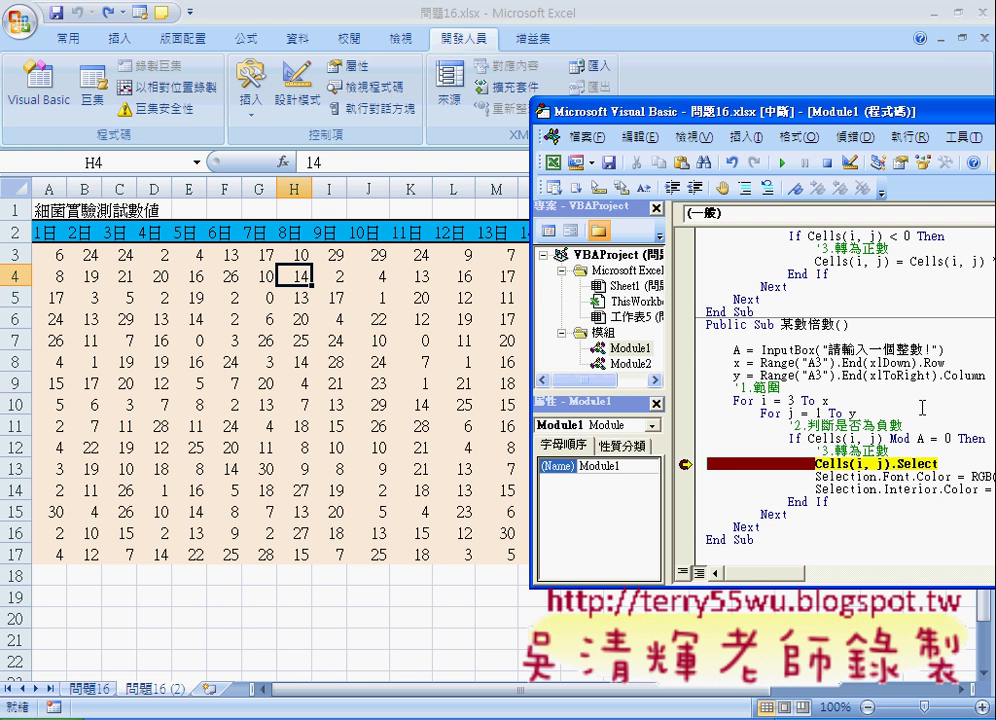
key(F8)
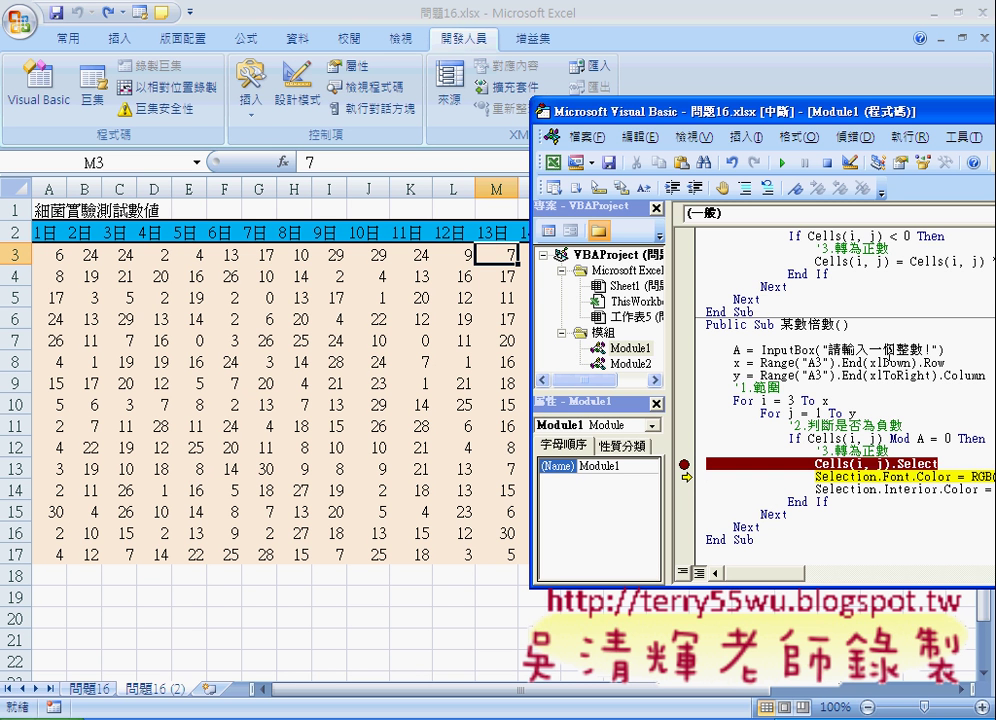
key(F8)
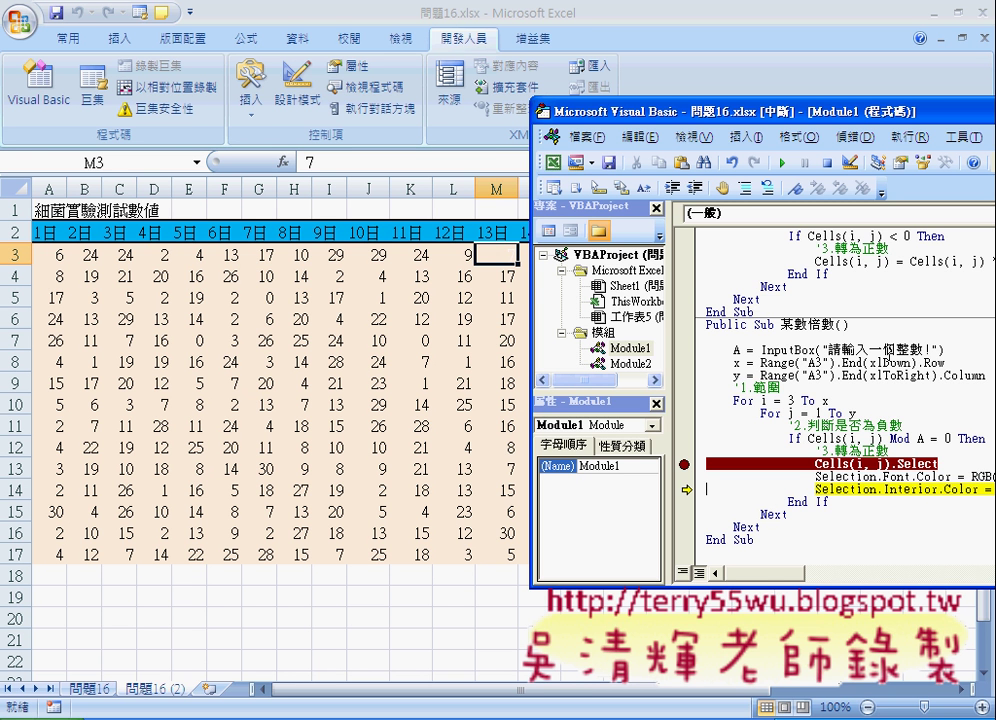
key(F8)
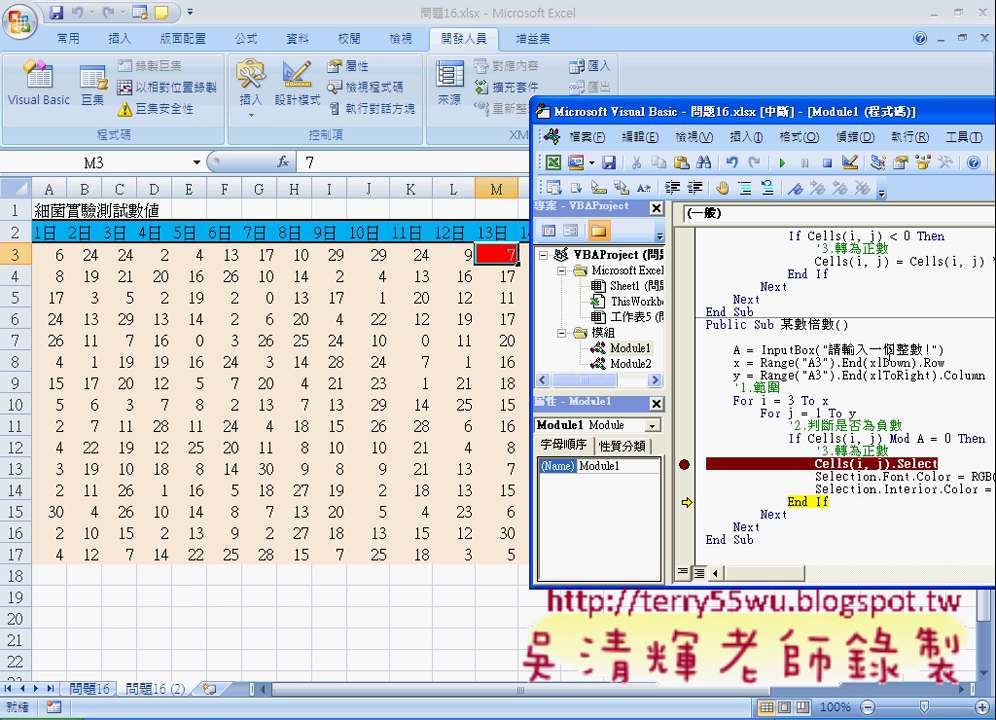
Step: Step past the test, continue to the breakpoint again, and move the code window aside
key(F8)
key(F8)
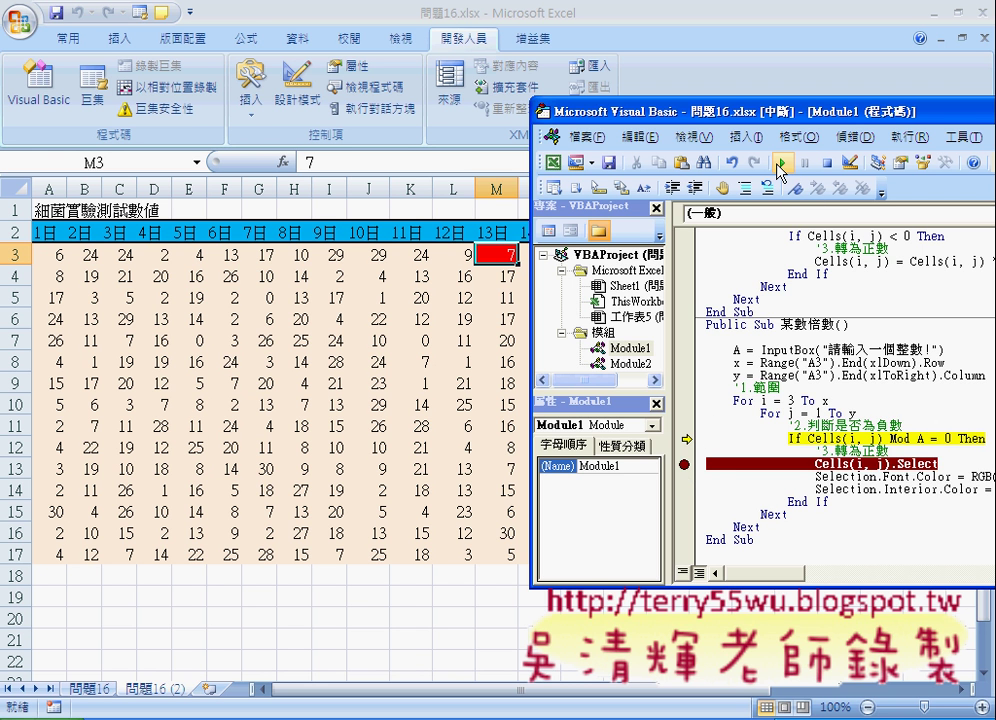
click(781, 163)
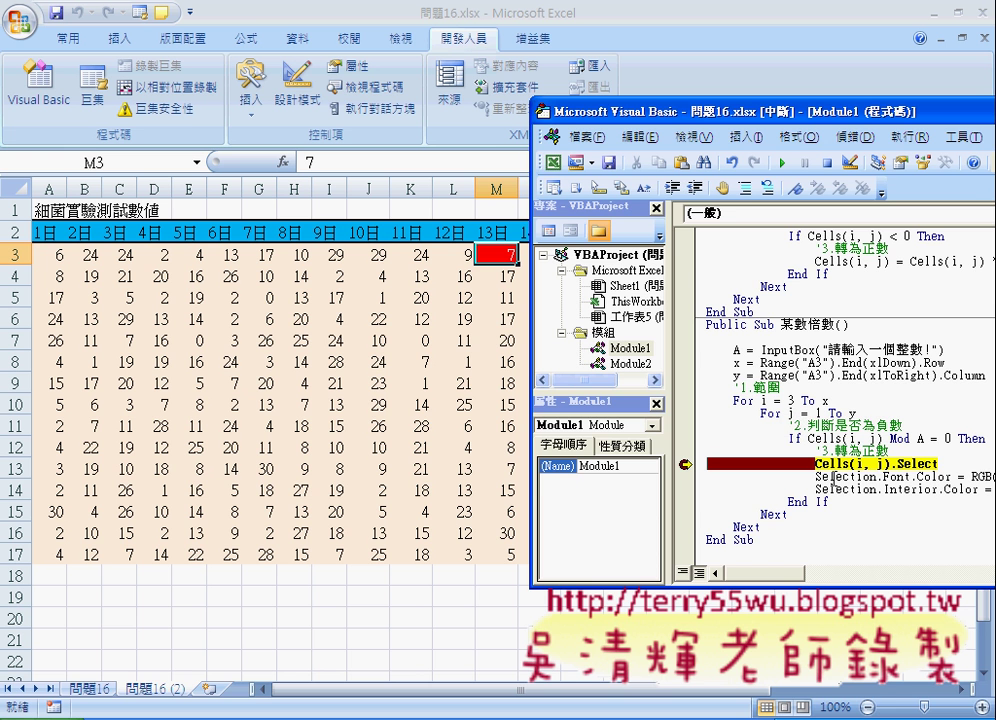
mouse_move(620, 111)
mouse_down()
mouse_move(200, 304)
mouse_move(200, 80)
mouse_up()
drag(565, 690, 806, 703)
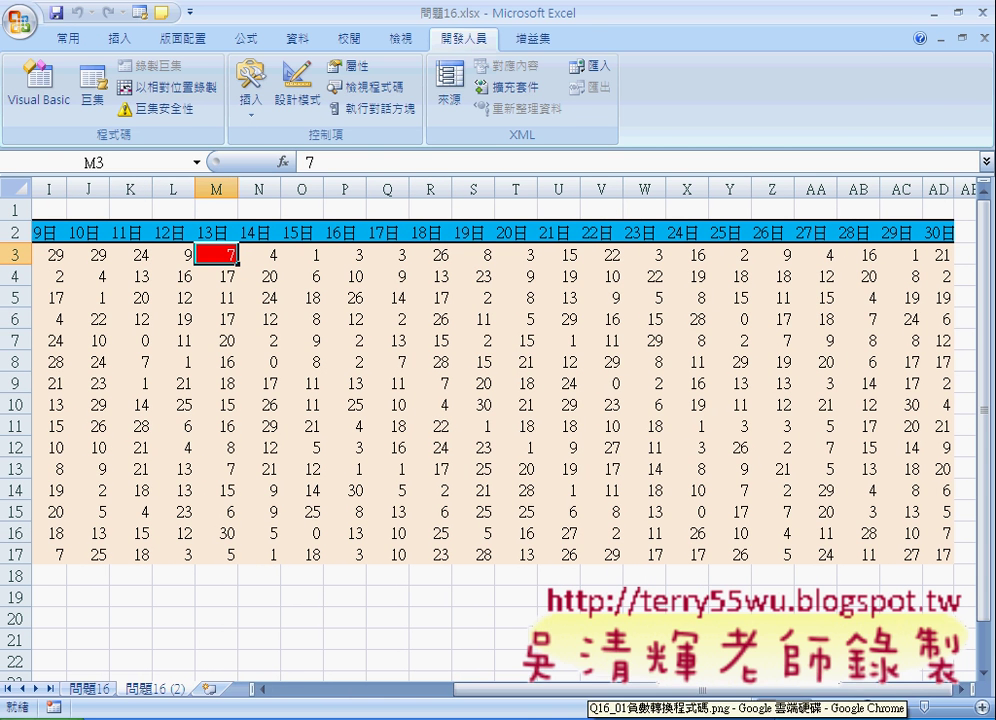
Step: Step through the colour lines, remove the Cells(i, j).Select breakpoint, and run the macro to completion
click(690, 681)
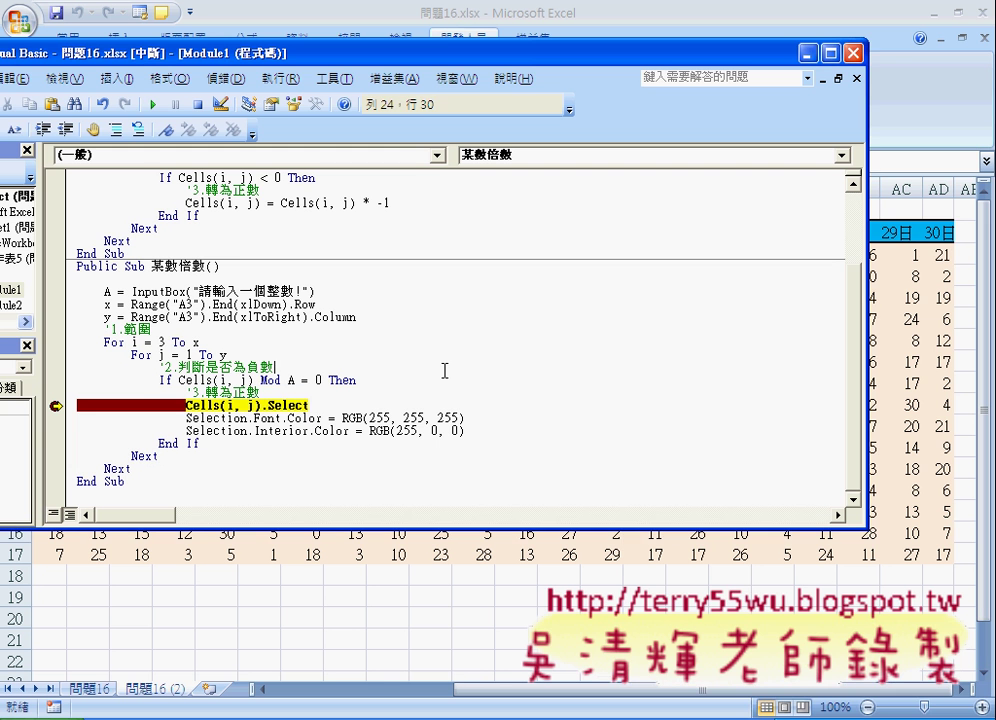
key(F8)
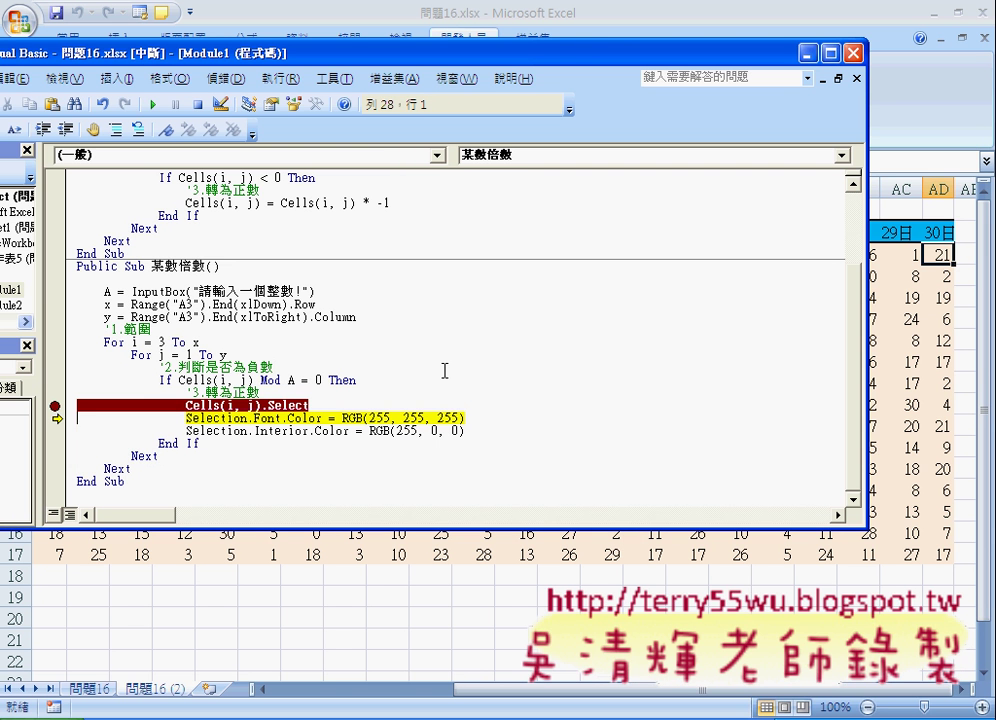
key(F8)
key(F8)
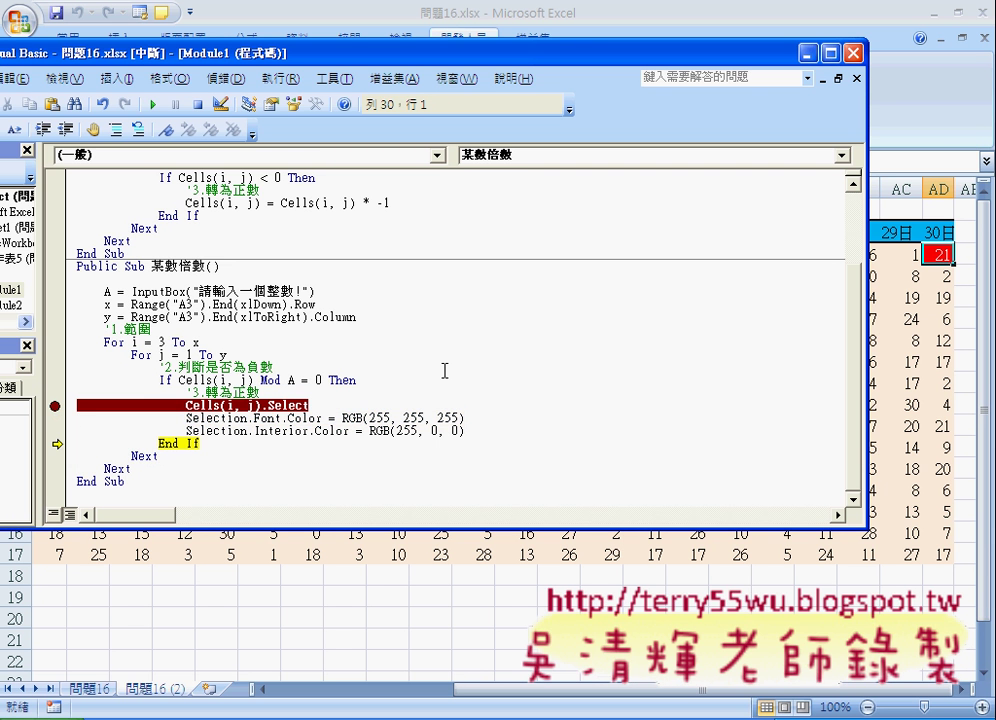
click(55, 405)
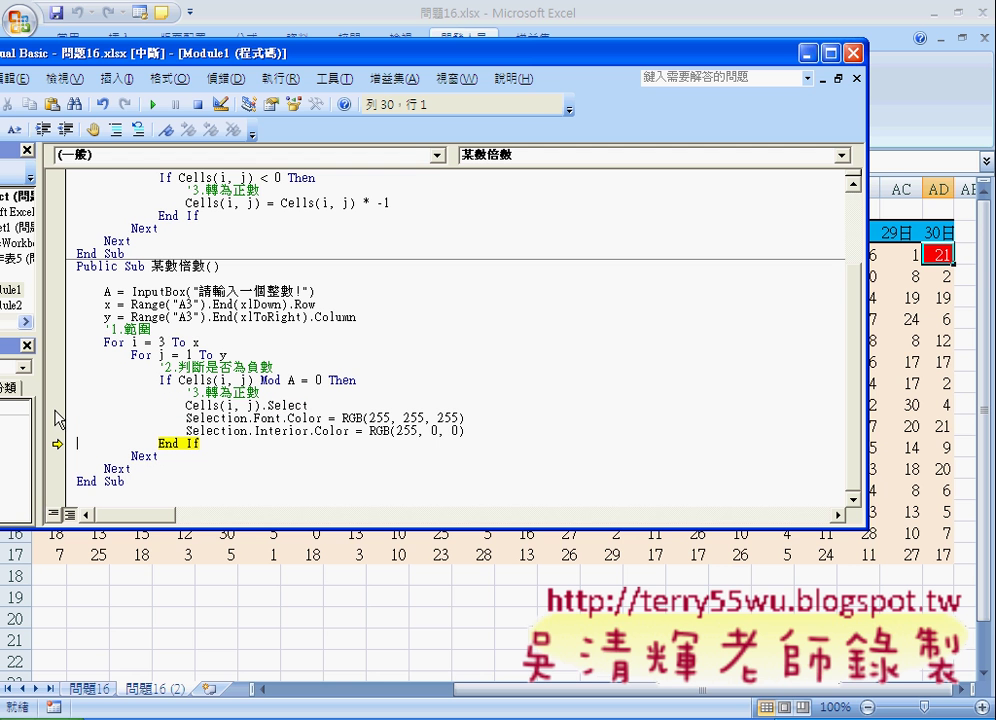
click(153, 104)
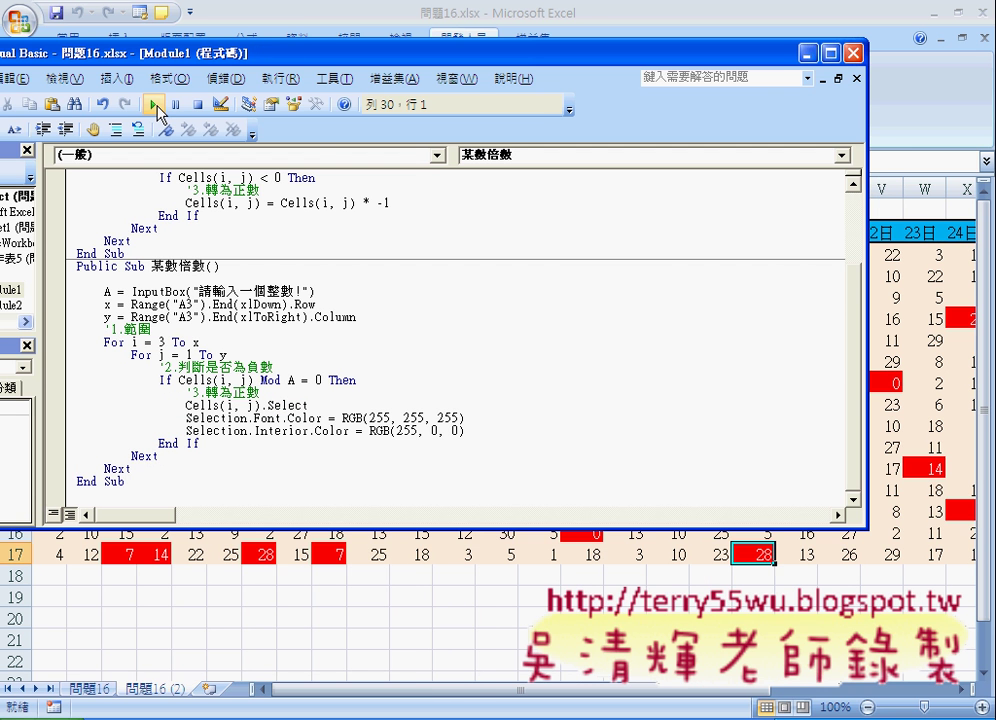
Step: Minimize the editor and scroll the sheet to review red multiples of 7, marking the highlighted 0 in K7
click(807, 52)
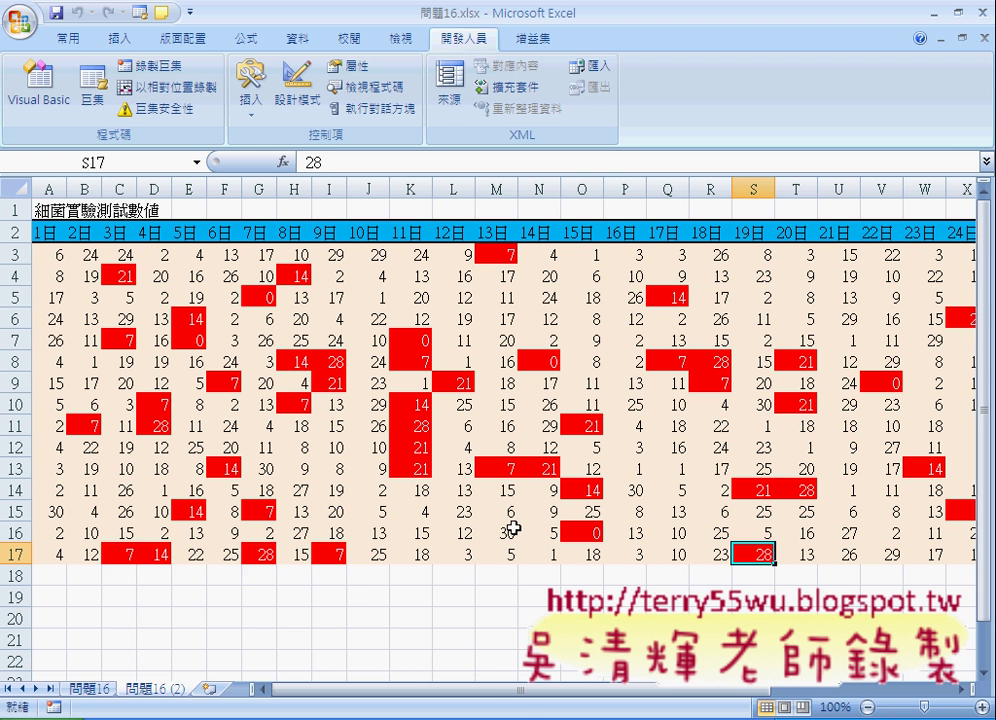
drag(469, 690, 775, 703)
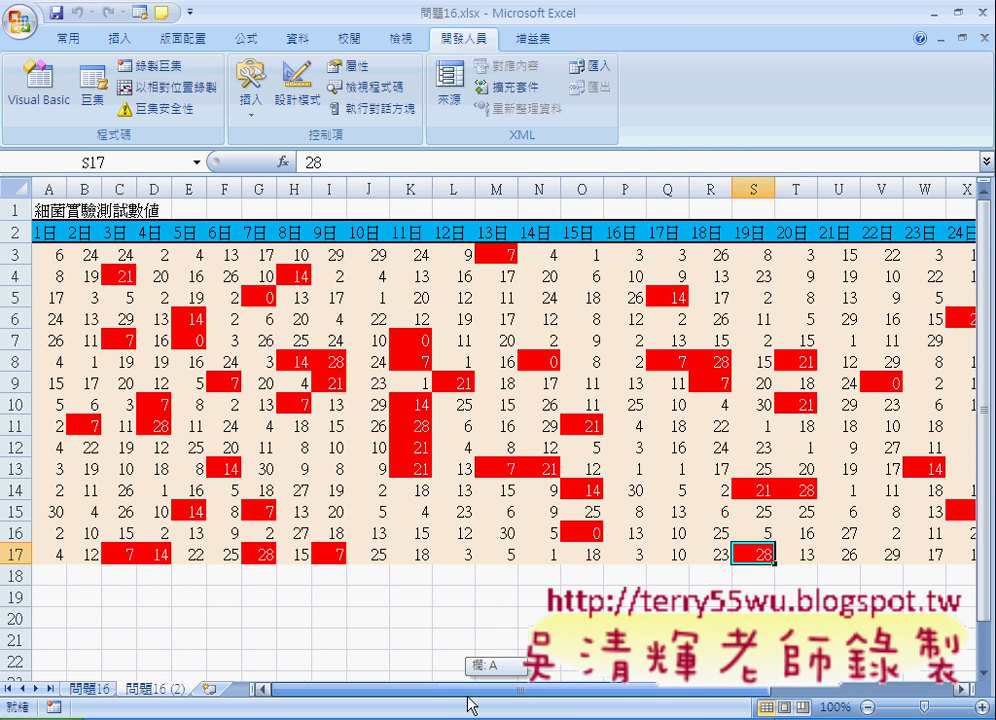
drag(775, 703, 470, 705)
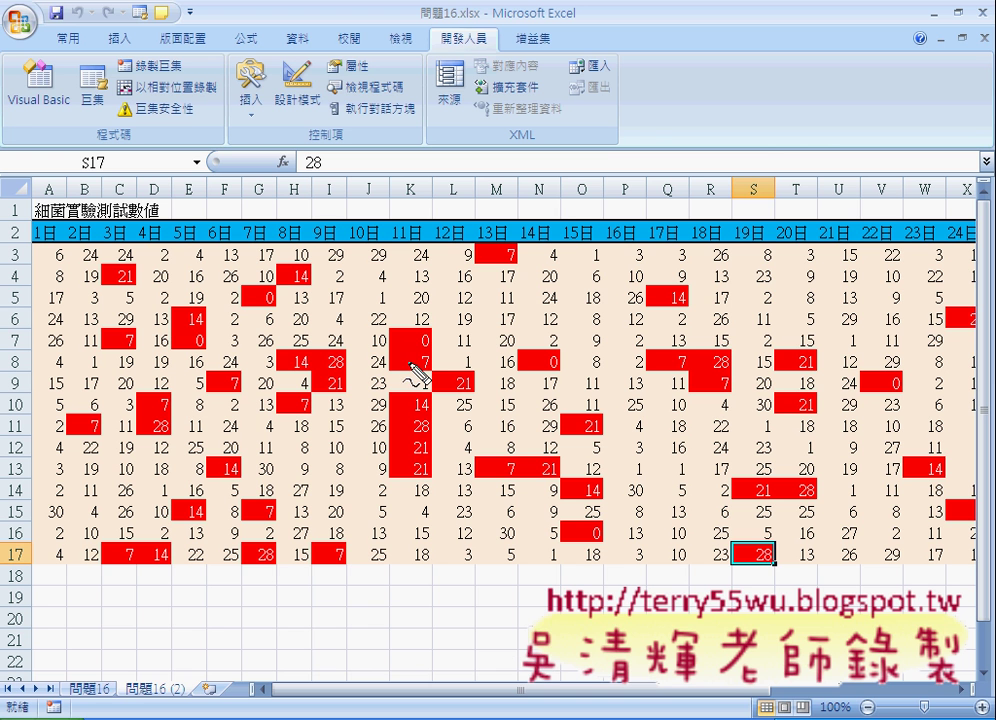
drag(418, 322, 434, 358)
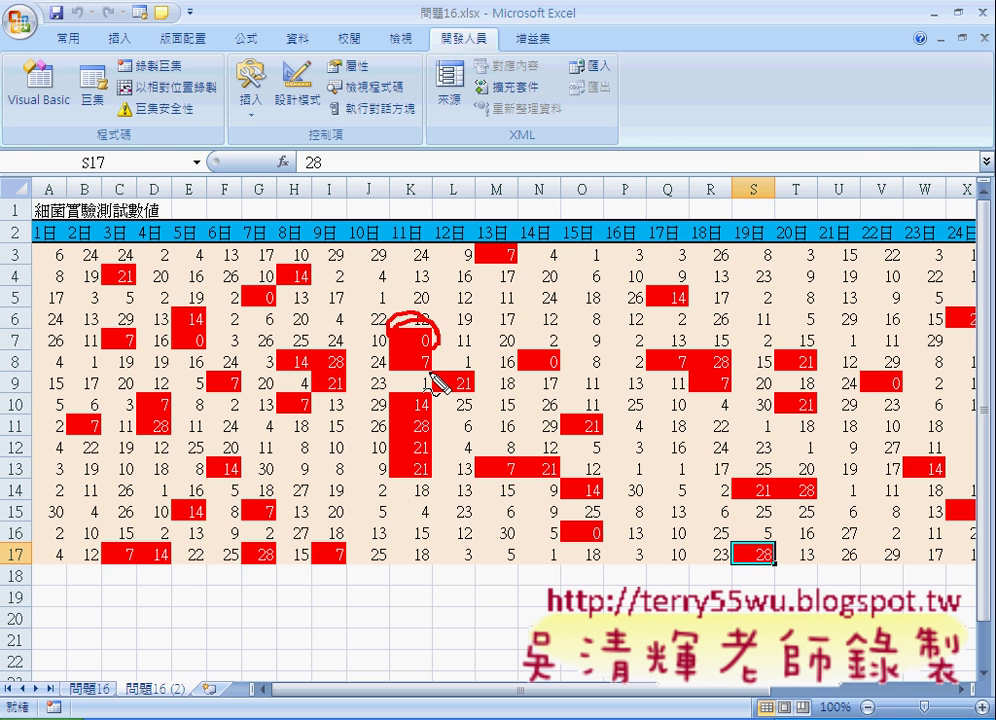
key(Escape)
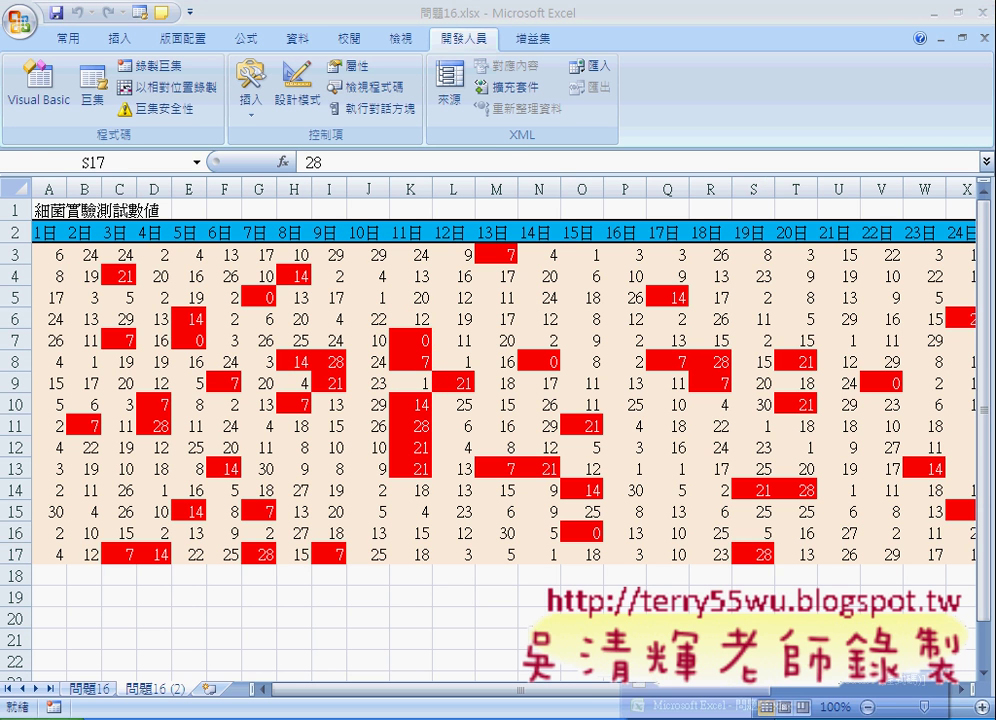
Step: Review the Cells(i, j) Mod A = 0 condition and place the cursor just before Then
click(690, 693)
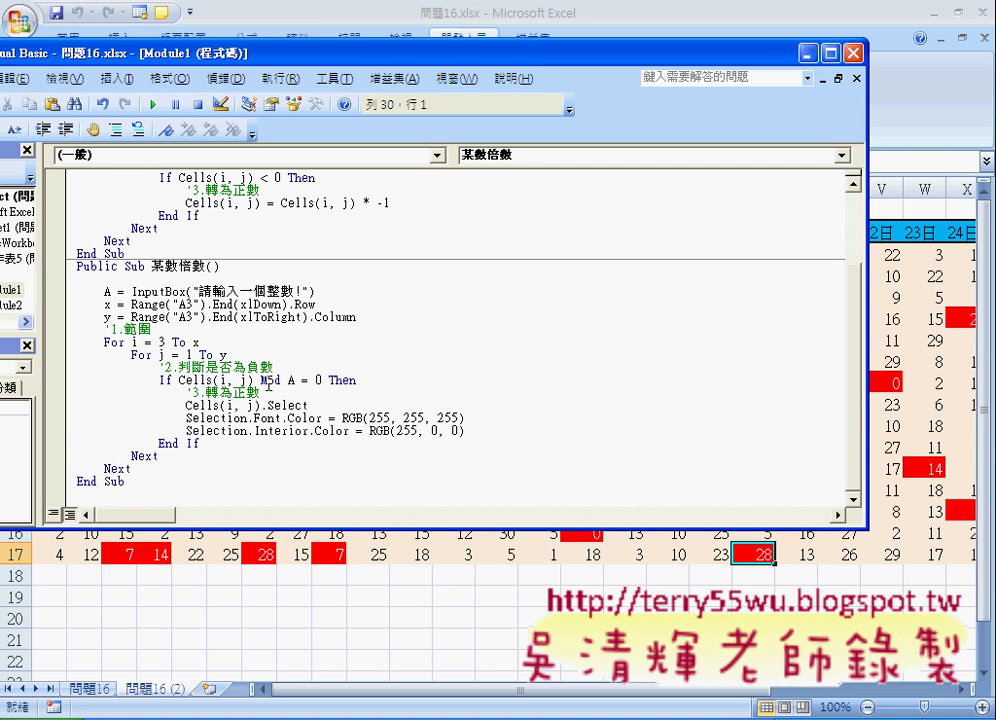
drag(258, 380, 297, 381)
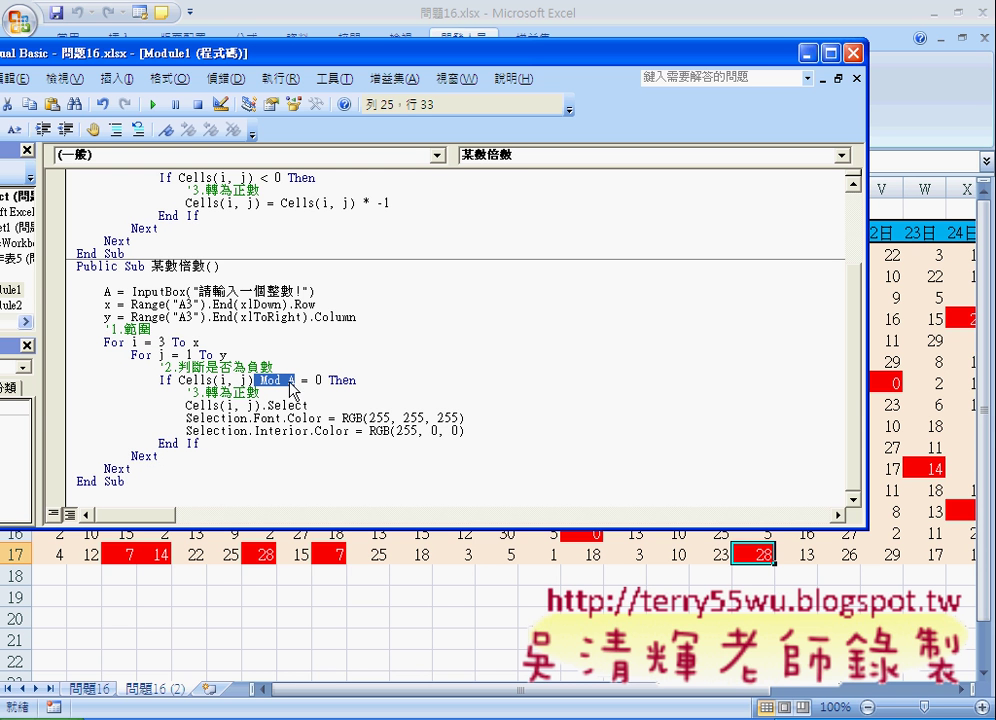
click(288, 381)
key(Right)
key(Right)
key(Right)
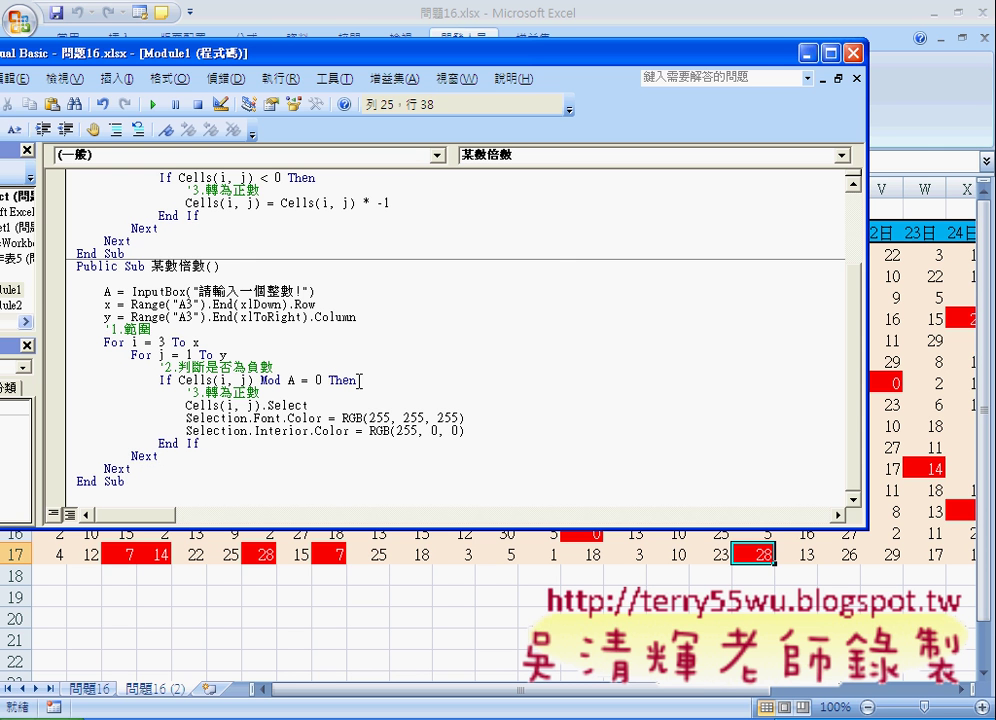
drag(172, 380, 325, 380)
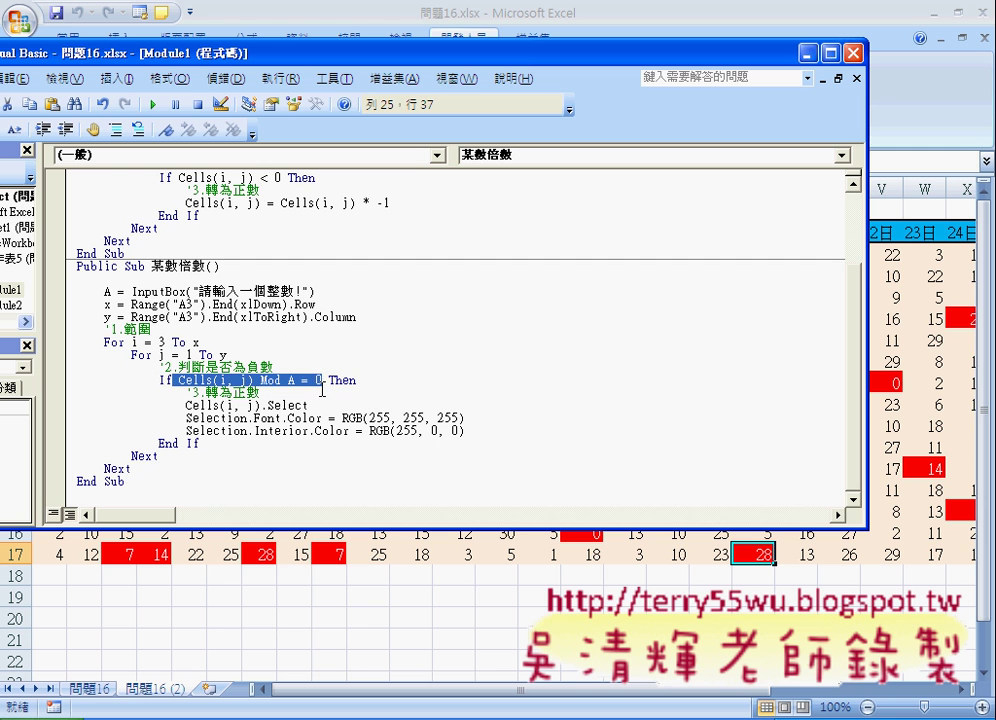
click(328, 380)
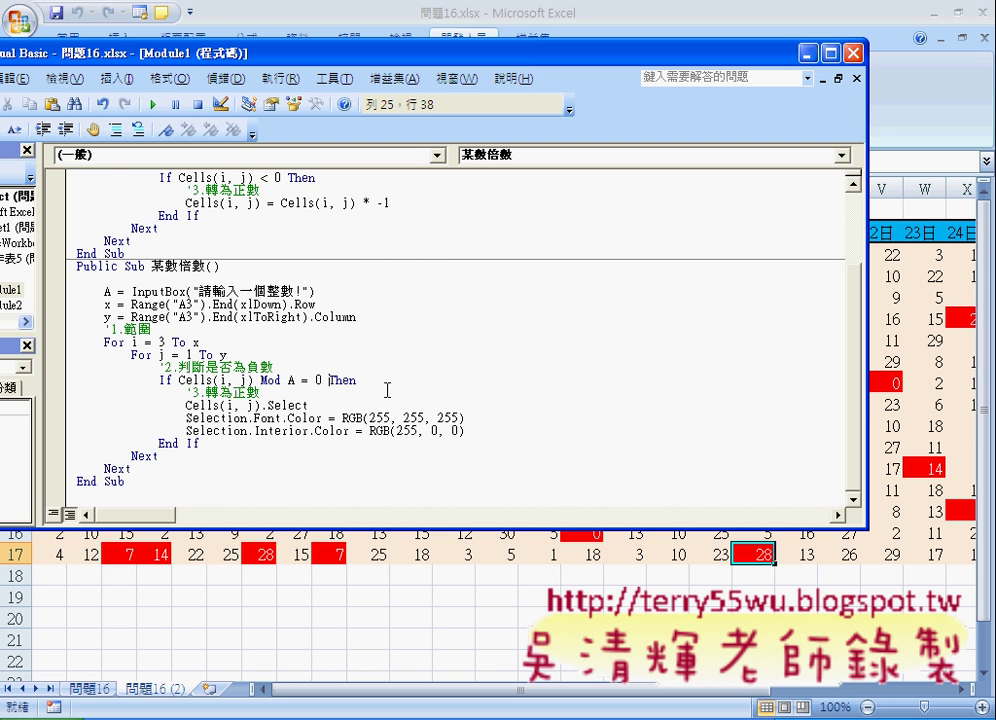
Step: Add And Cells(i, j) <> 0 before Then on the If line, reusing the copied Cells(i, j)
text(a)
text(nd)
drag(179, 380, 262, 379)
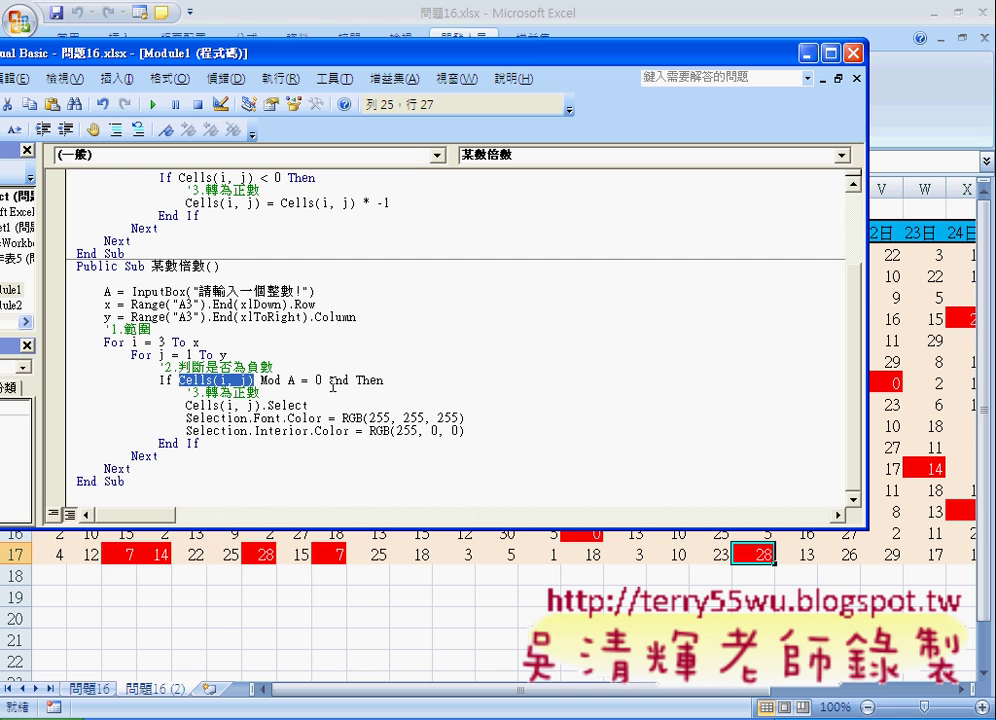
key(ctrl+c)
click(355, 380)
key(ctrl+v)
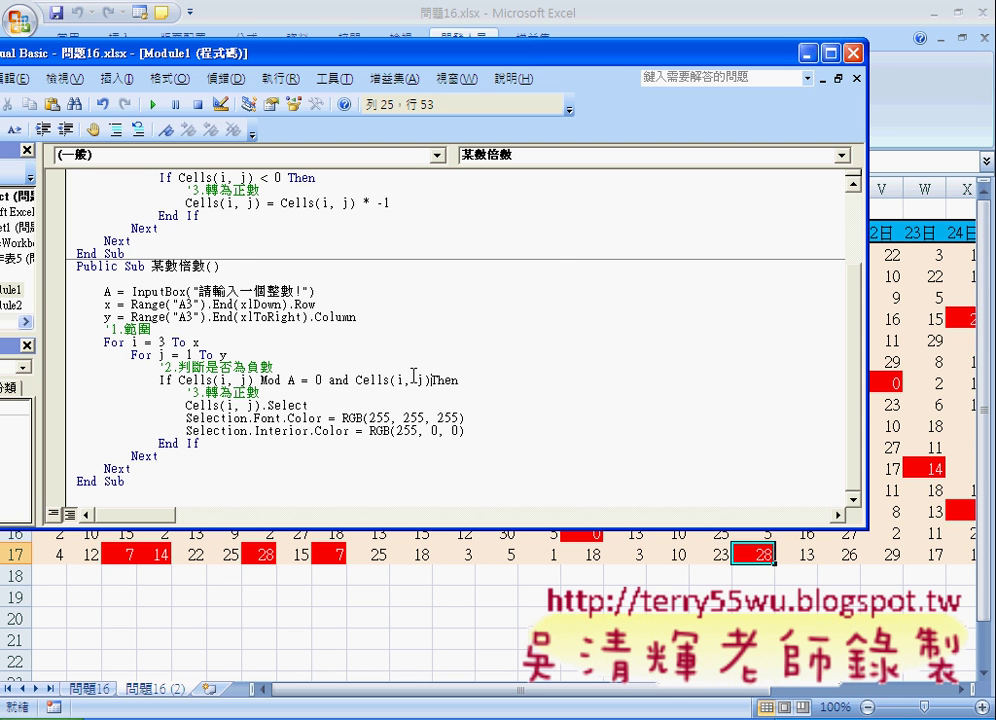
text(<)
text(>)
text( 0)
click(478, 390)
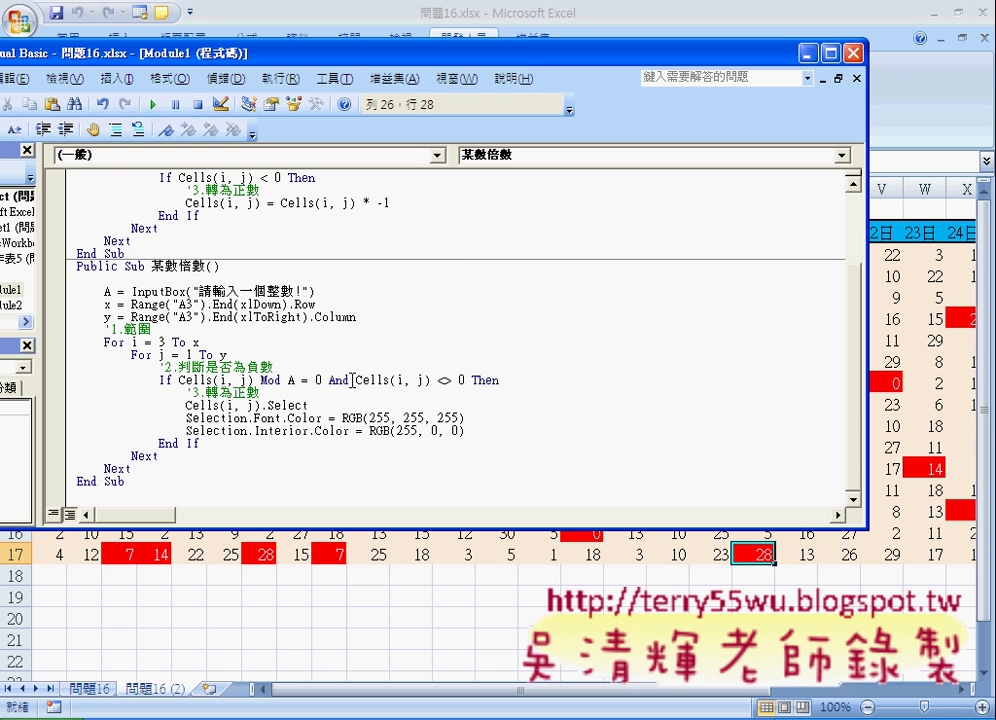
drag(356, 380, 463, 380)
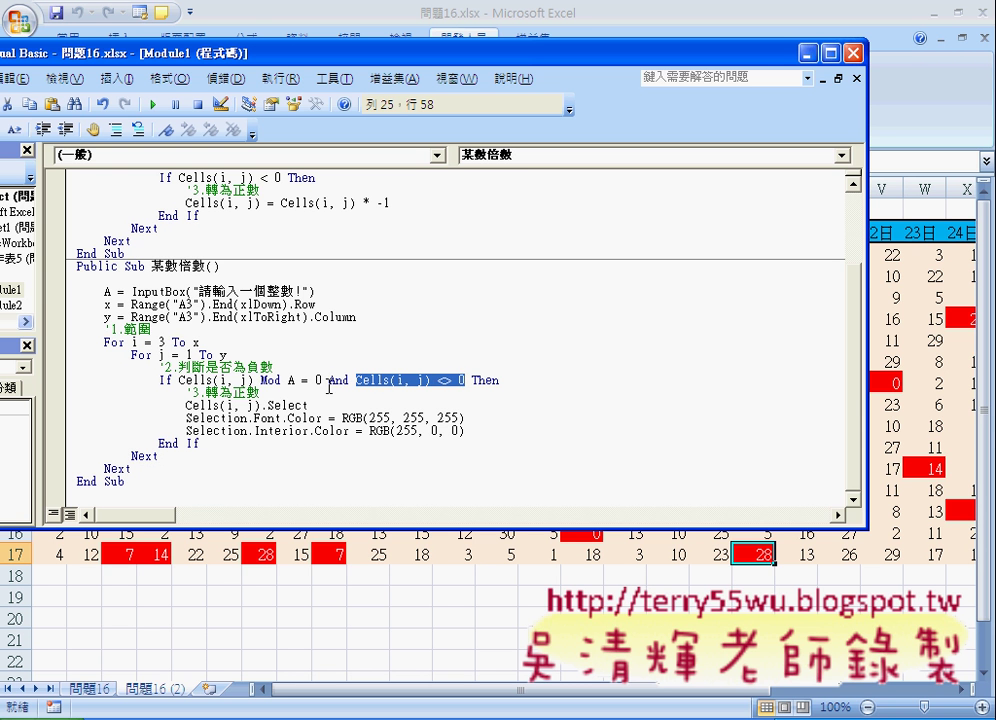
drag(329, 380, 465, 381)
key(F5)
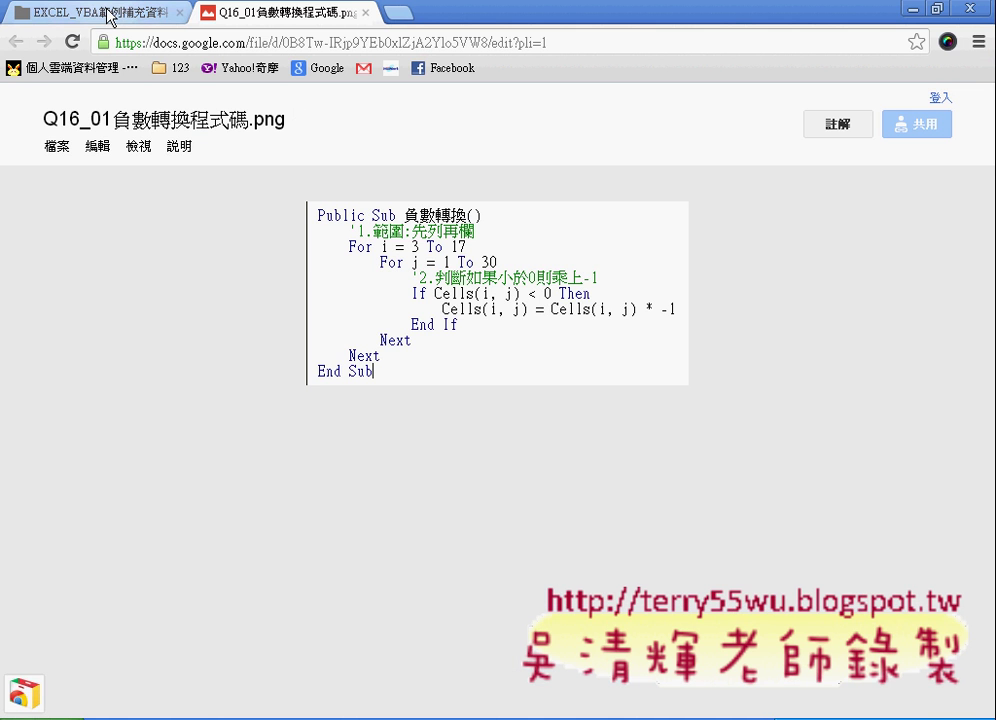
Step: Return to the Drive folder and open Q16_03負數轉換標示能整除的某數字.png
click(110, 17)
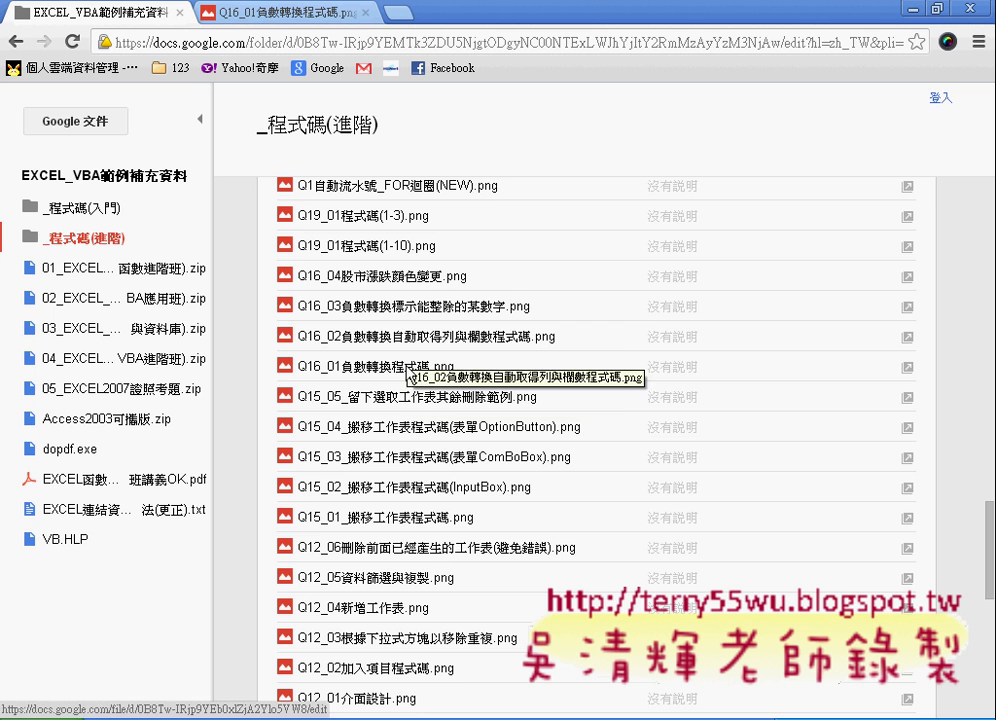
click(416, 310)
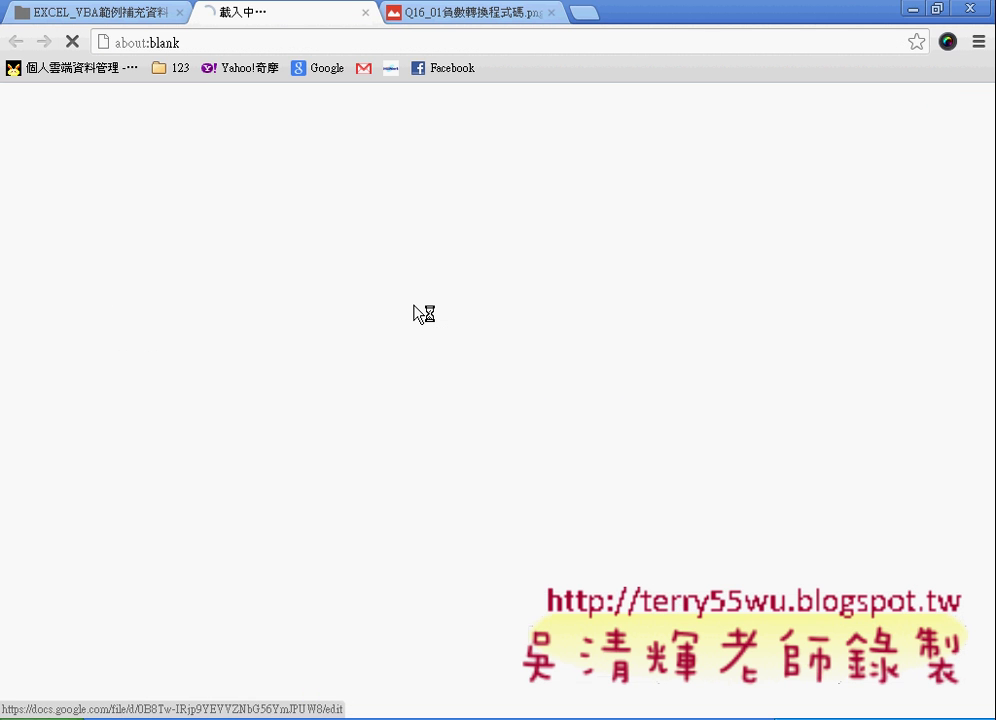